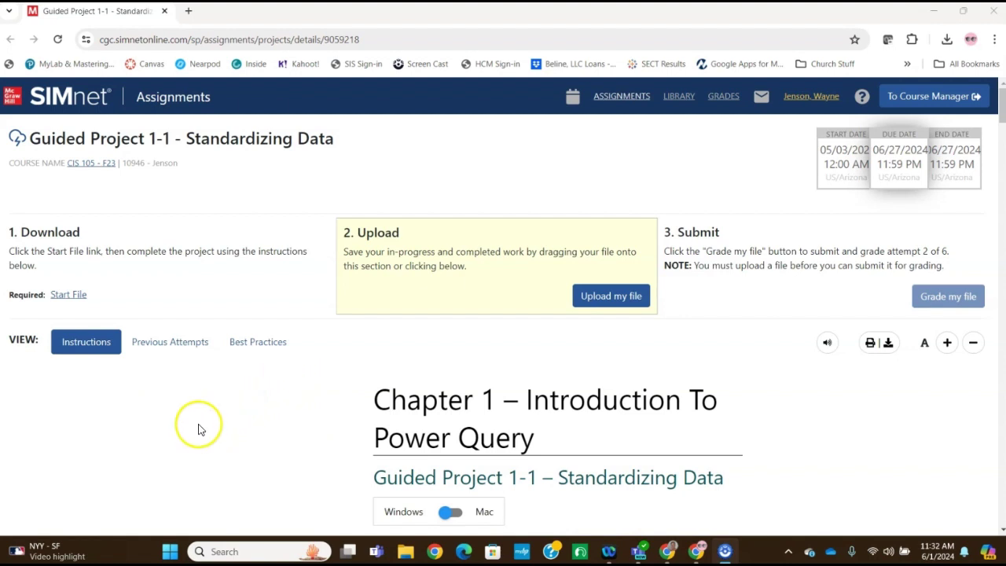
# Download the ABC-Shipping start file for Guided Project 1-1, open it in Excel and enable editing
pyautogui.click(68, 294)
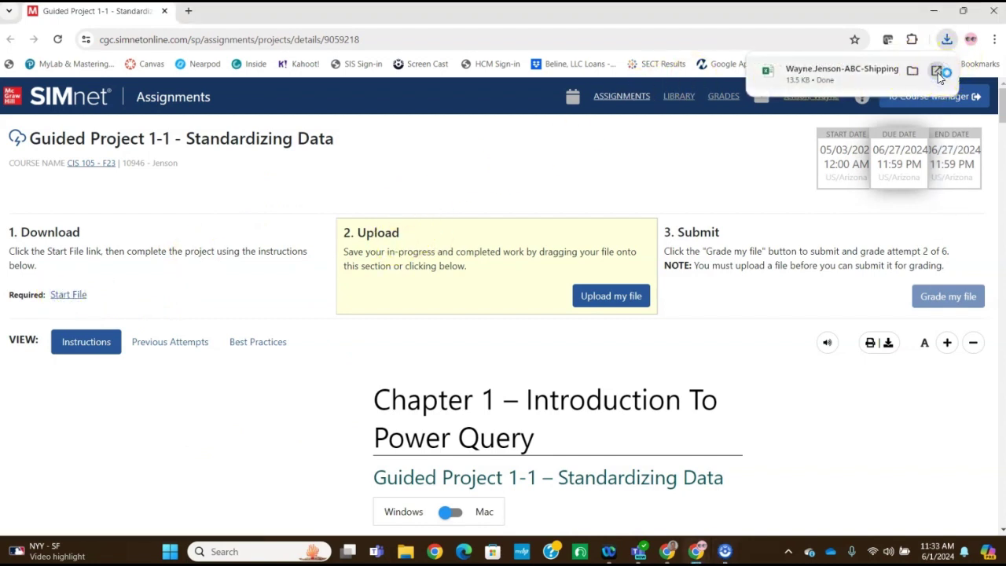
pyautogui.click(936, 73)
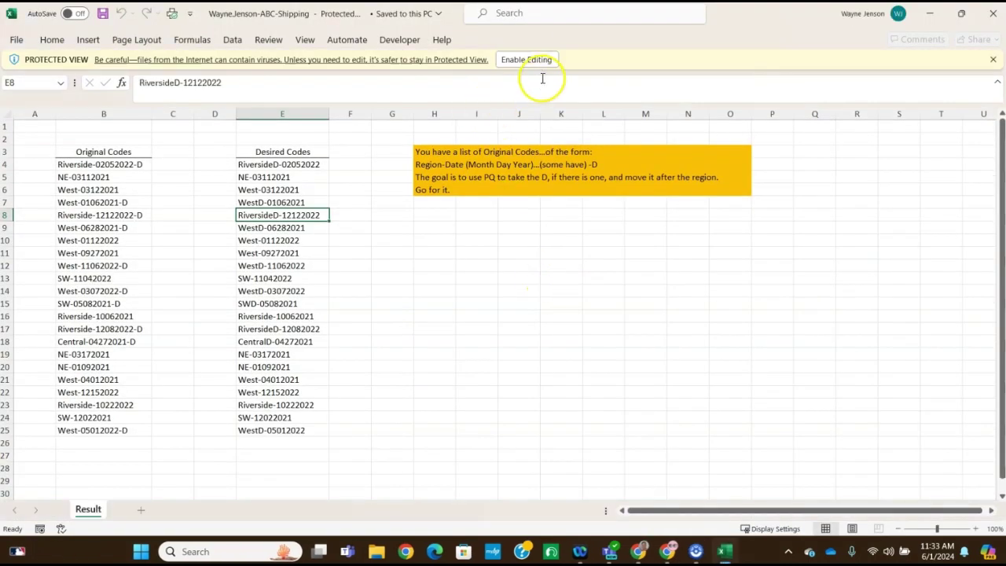
pyautogui.click(534, 63)
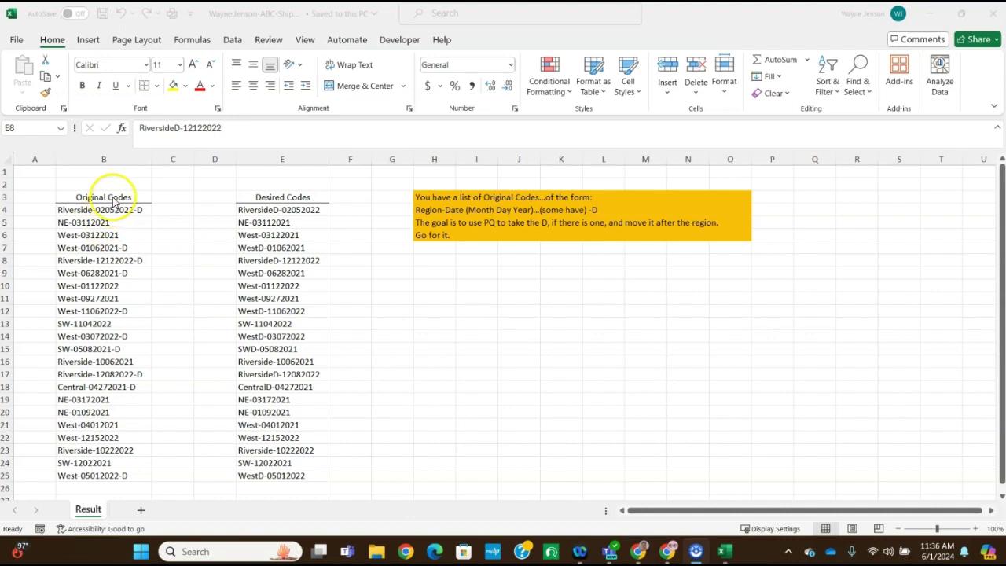
# Load the Original Codes range B3:B25 into Power Query as a table with headers
pyautogui.moveTo(111, 201); pyautogui.dragTo(120, 431)
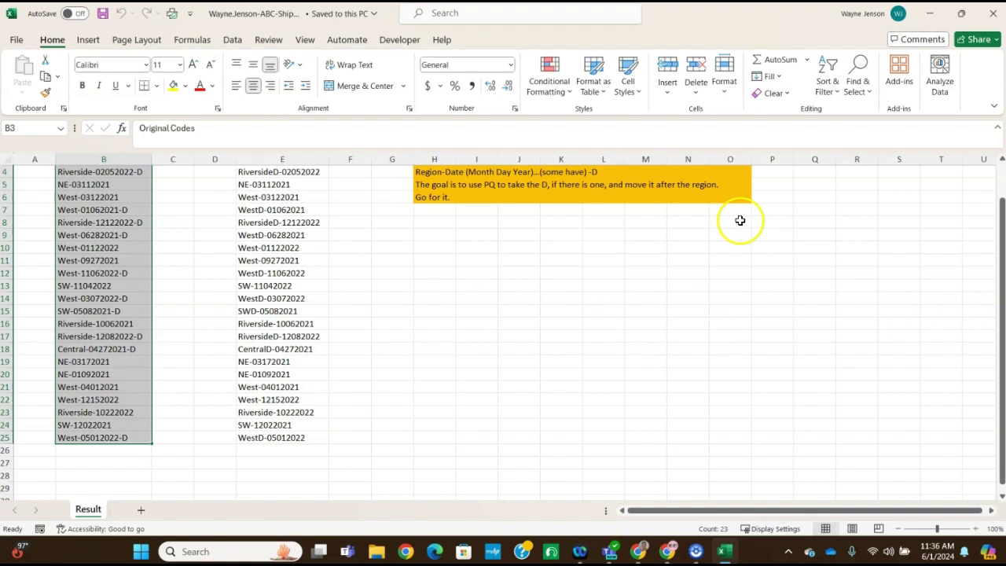
pyautogui.click(231, 41)
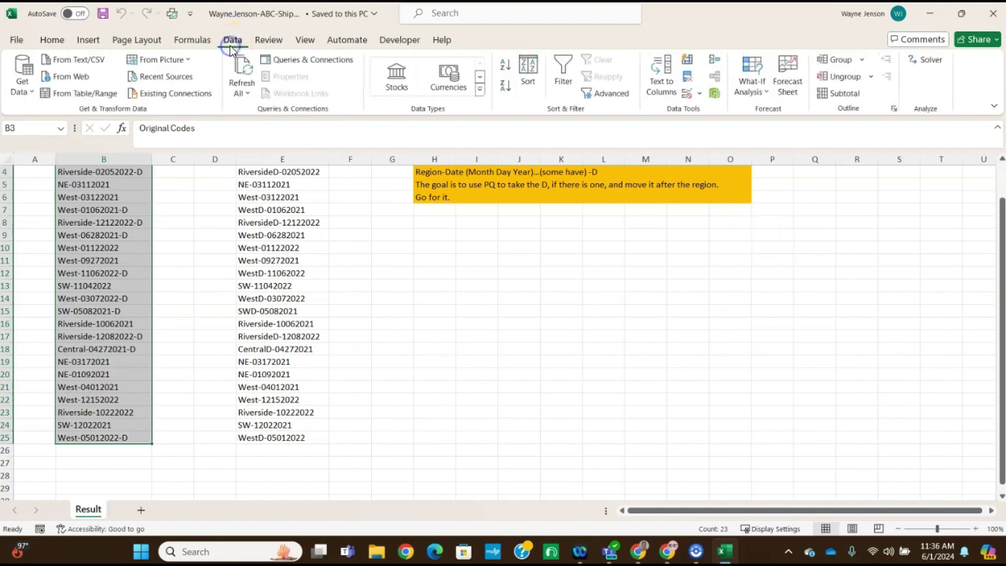
pyautogui.click(63, 95)
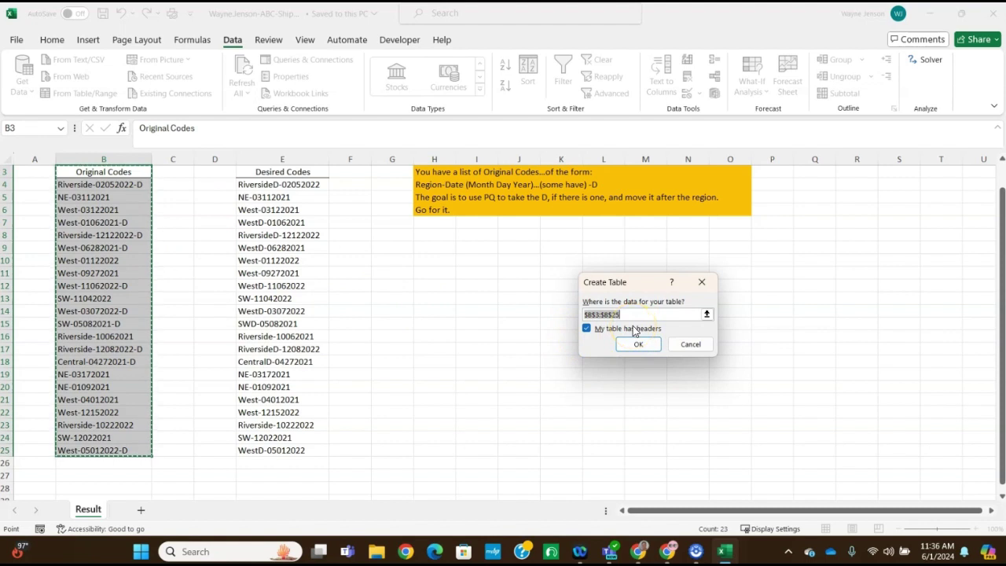
pyautogui.click(638, 346)
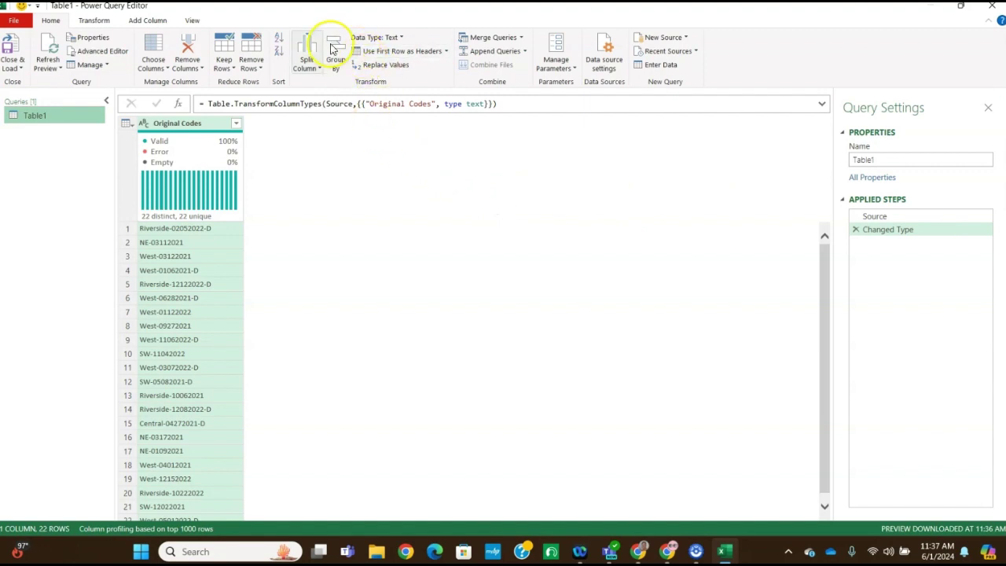
# Rename the query as Shipping Codes
pyautogui.click(193, 21)
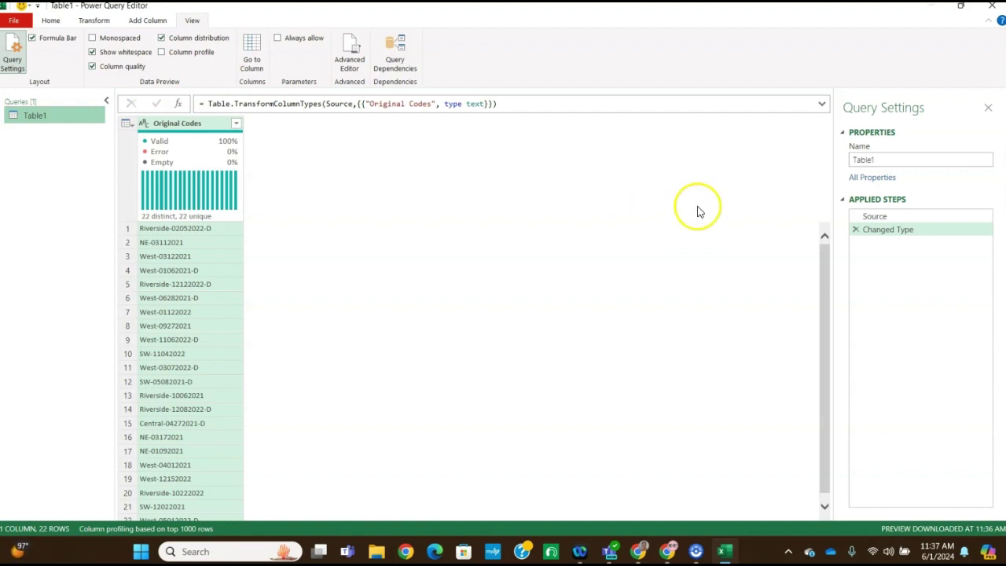
pyautogui.click(883, 161)
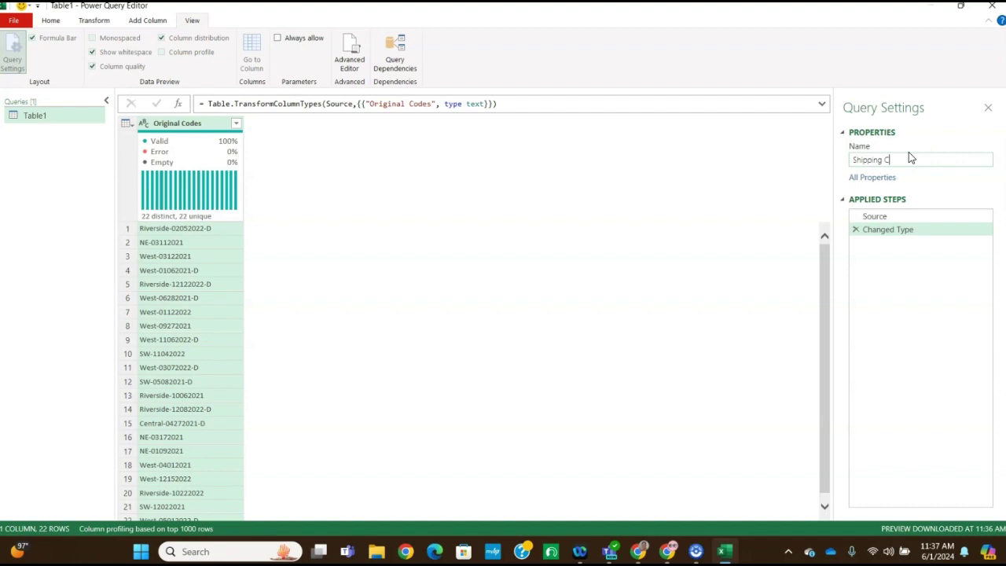
pyautogui.write('odes')
pyautogui.click(975, 172)
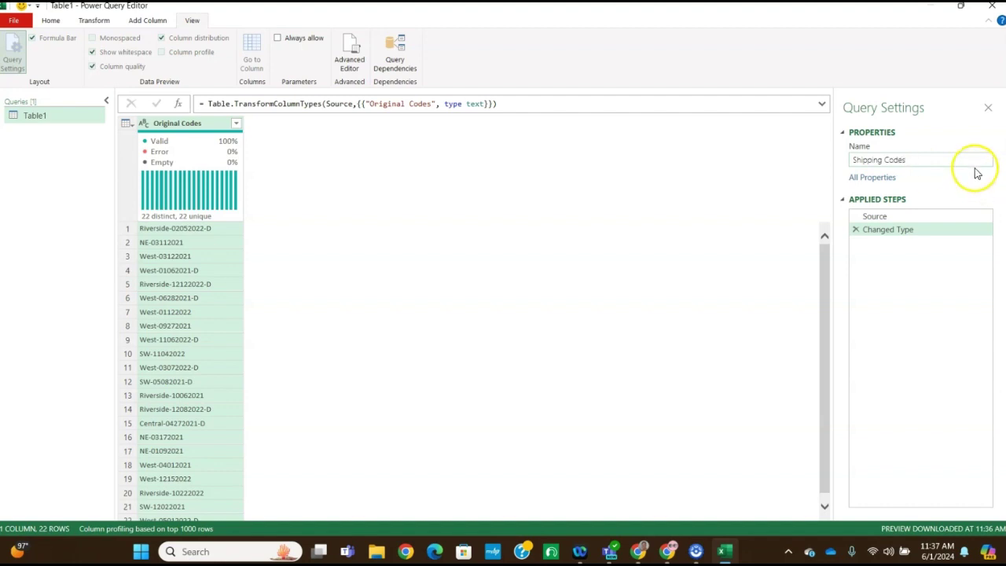
pyautogui.click(968, 231)
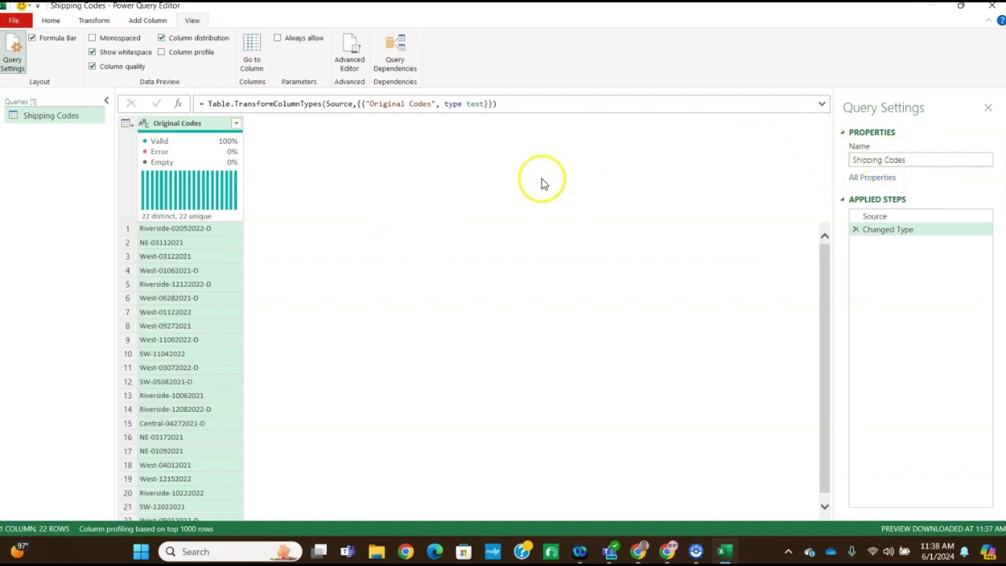
# Split the Original Codes column at each occurrence of the custom delimiter "-" and delete the resulting automatic Changed Type1 step
pyautogui.click(93, 20)
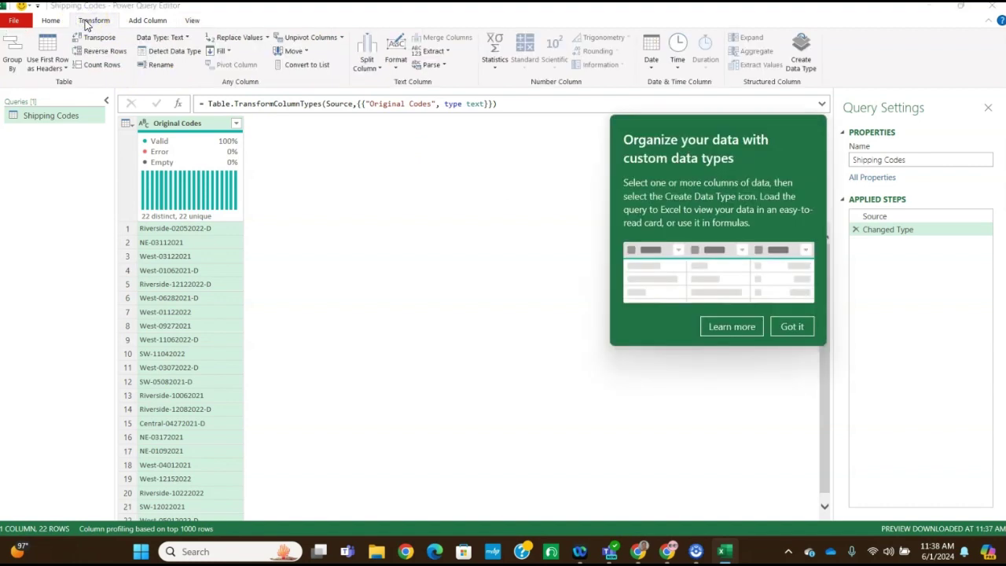
pyautogui.click(790, 330)
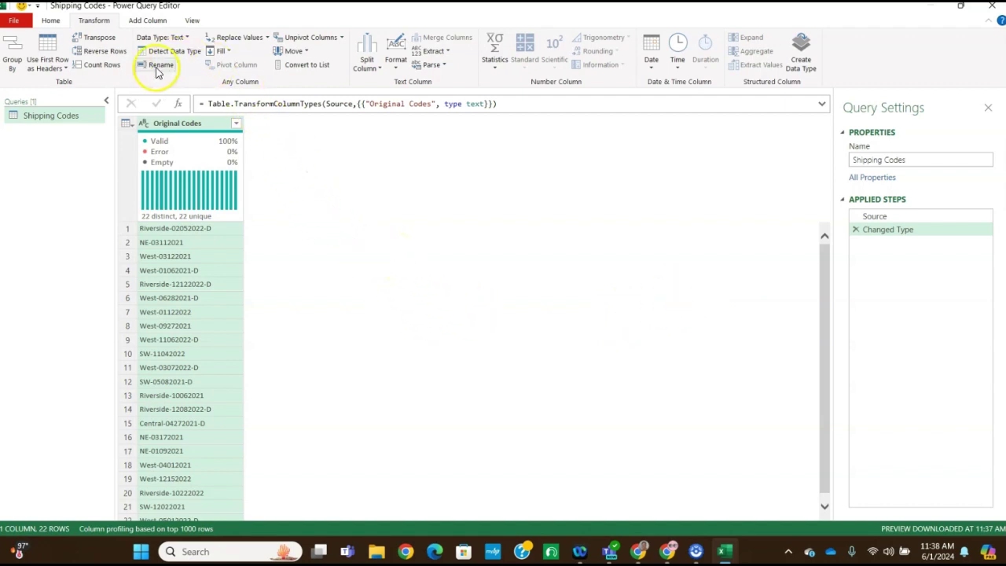
pyautogui.click(375, 69)
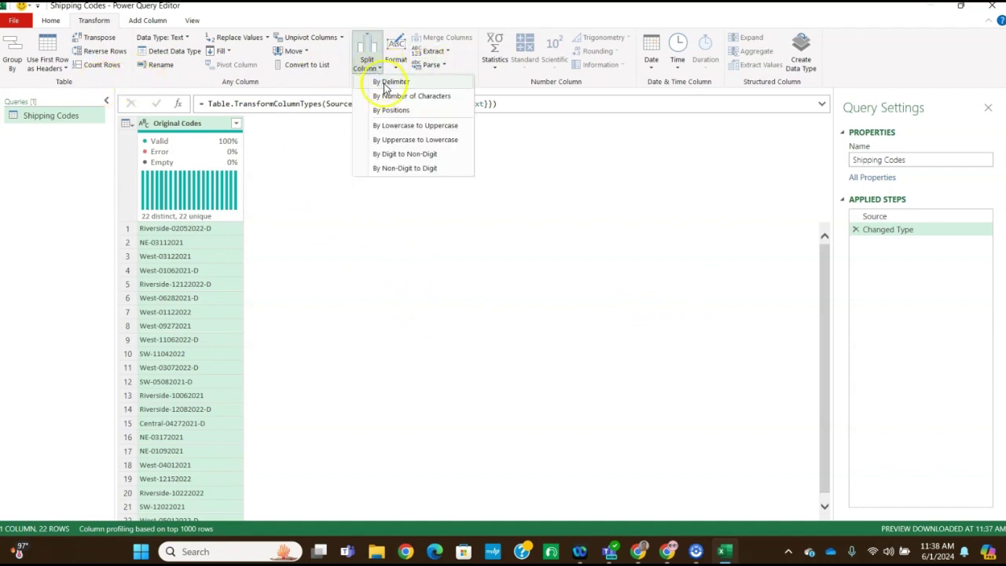
pyautogui.click(388, 82)
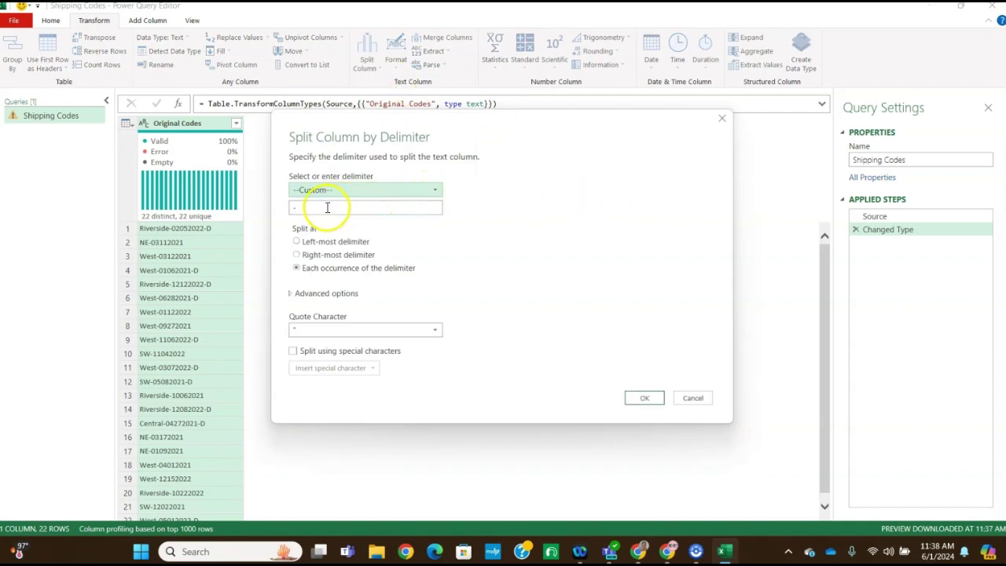
pyautogui.click(312, 207)
pyautogui.press('Tab')
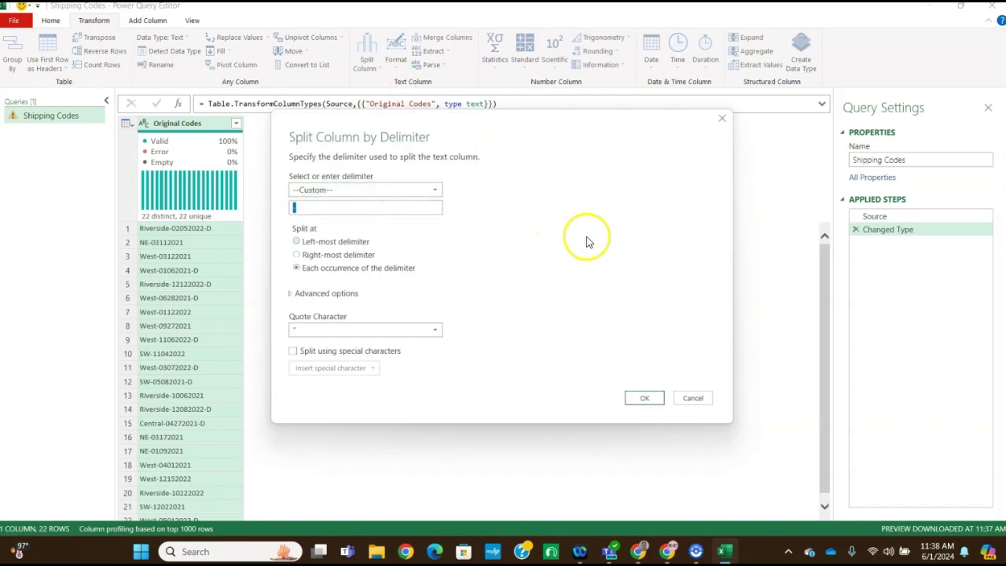
pyautogui.press('Up')
pyautogui.press('Up')
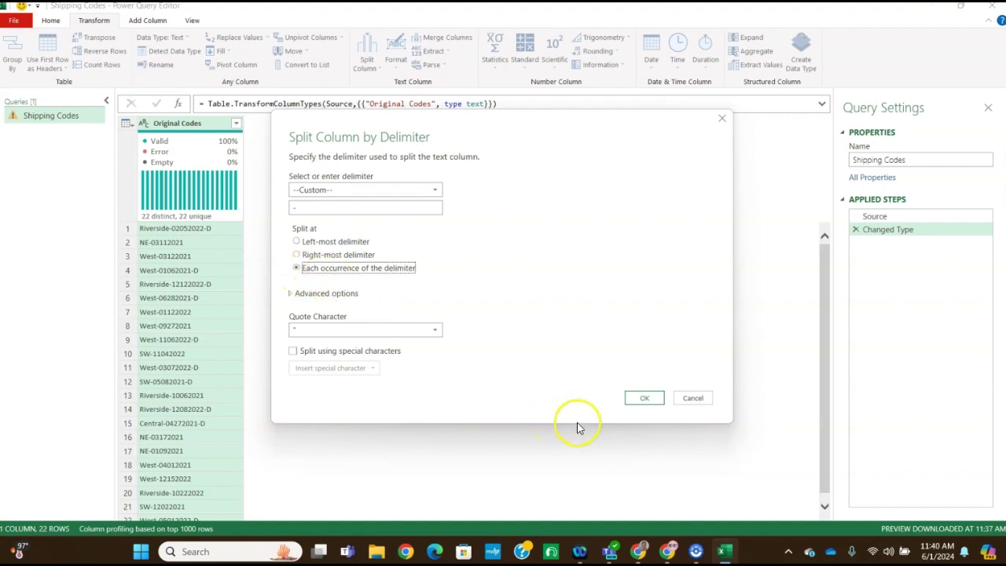
pyautogui.click(642, 399)
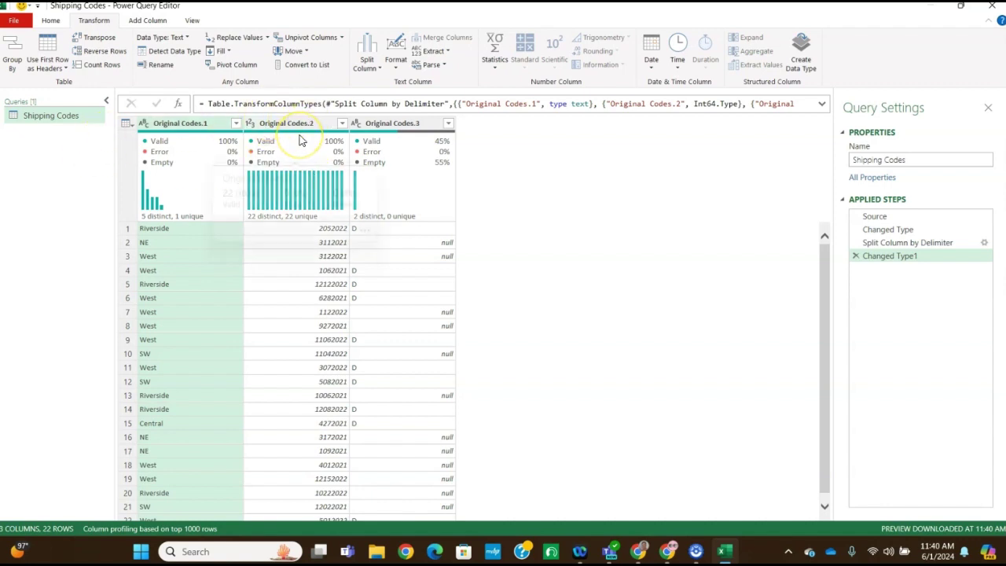
pyautogui.moveTo(298, 139)
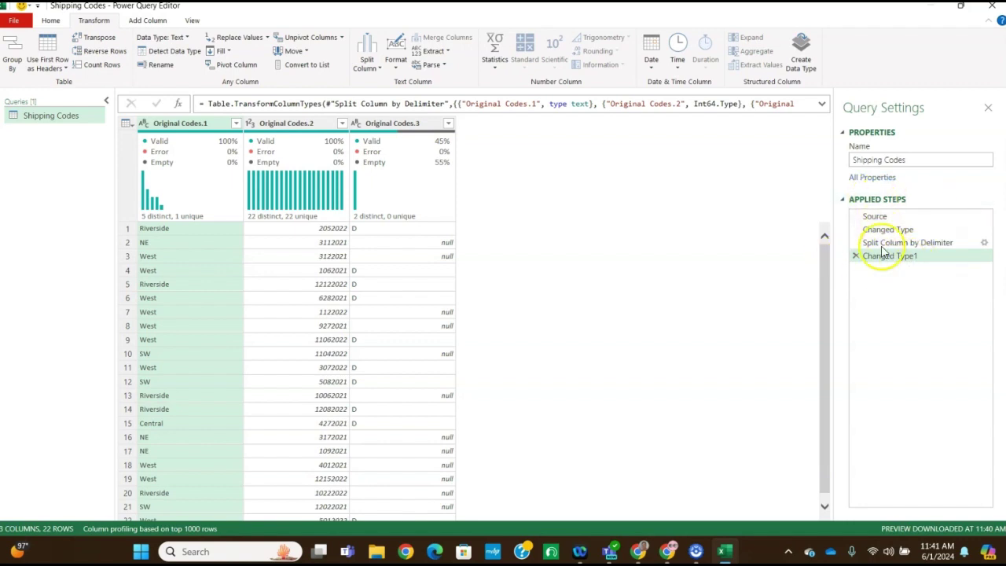
pyautogui.click(855, 255)
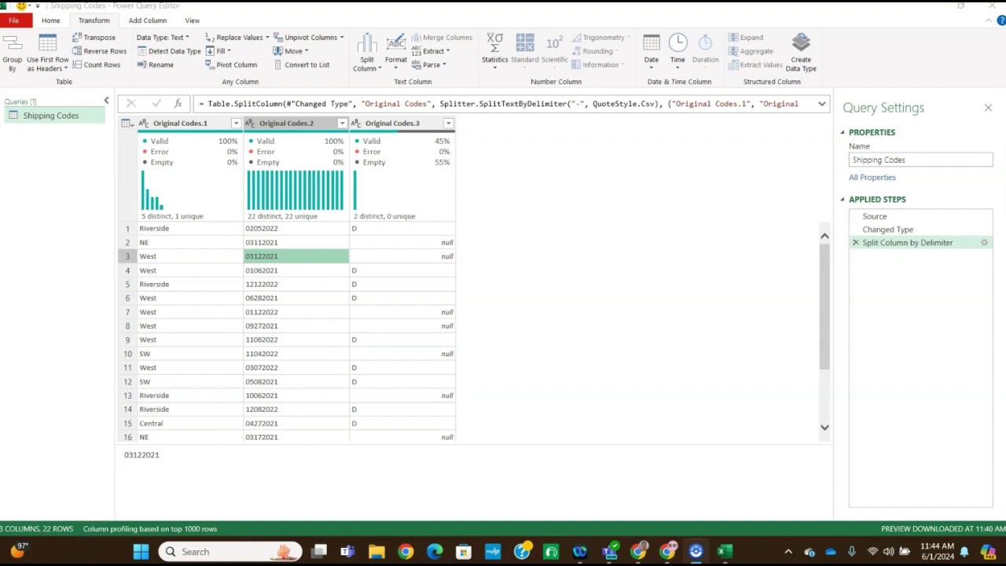
# Merge the Original Codes.1 and Original Codes.3 columns, in that order, without a separator into a column named Region Dock
pyautogui.click(181, 124)
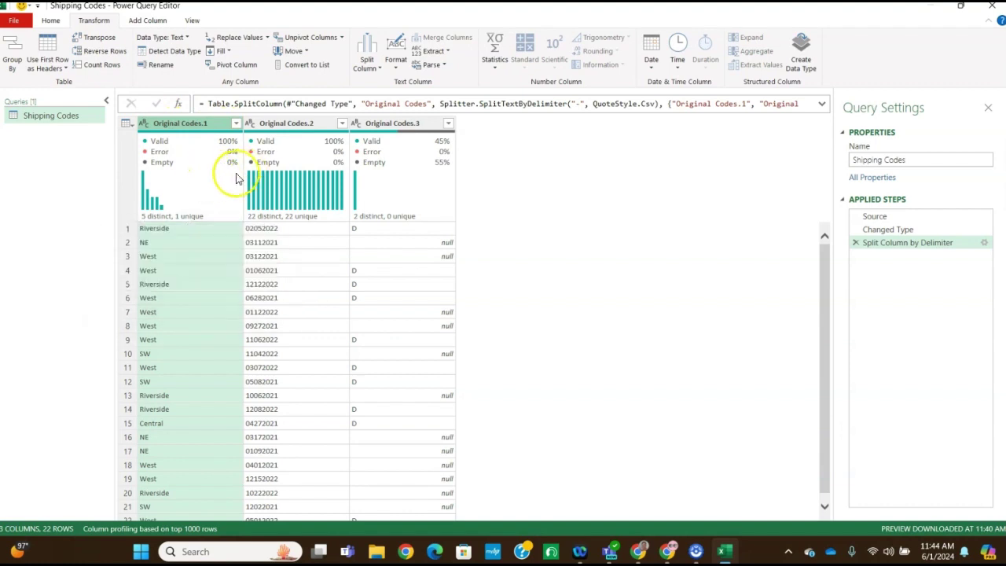
pyautogui.keyDown('shift'); pyautogui.click(400, 126); pyautogui.keyUp('shift')
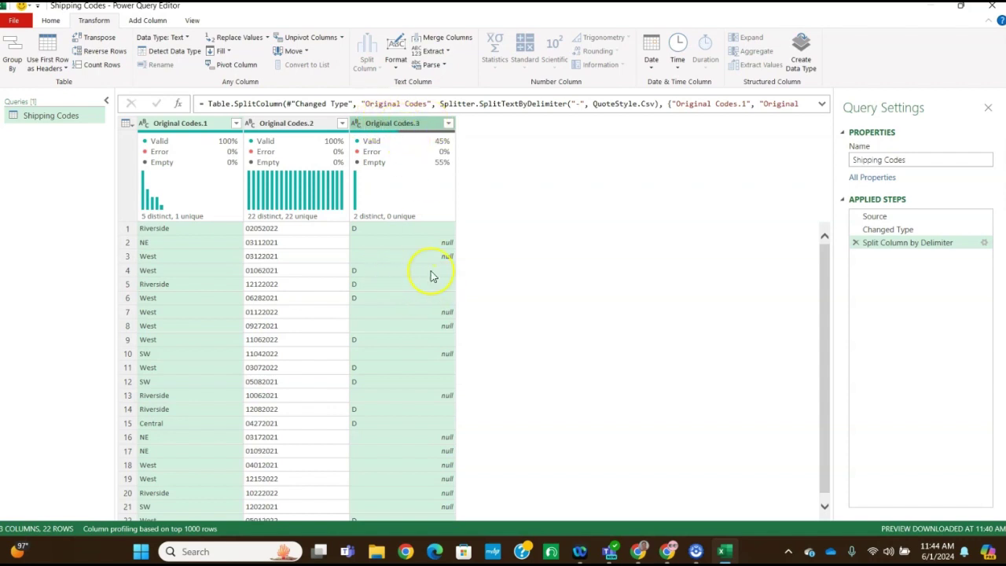
pyautogui.rightClick(397, 123)
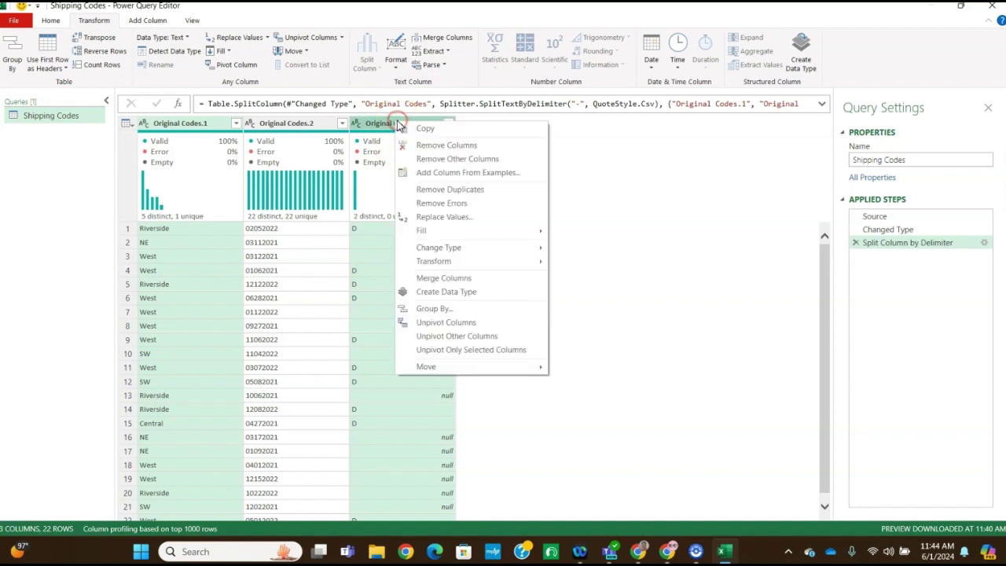
pyautogui.click(439, 279)
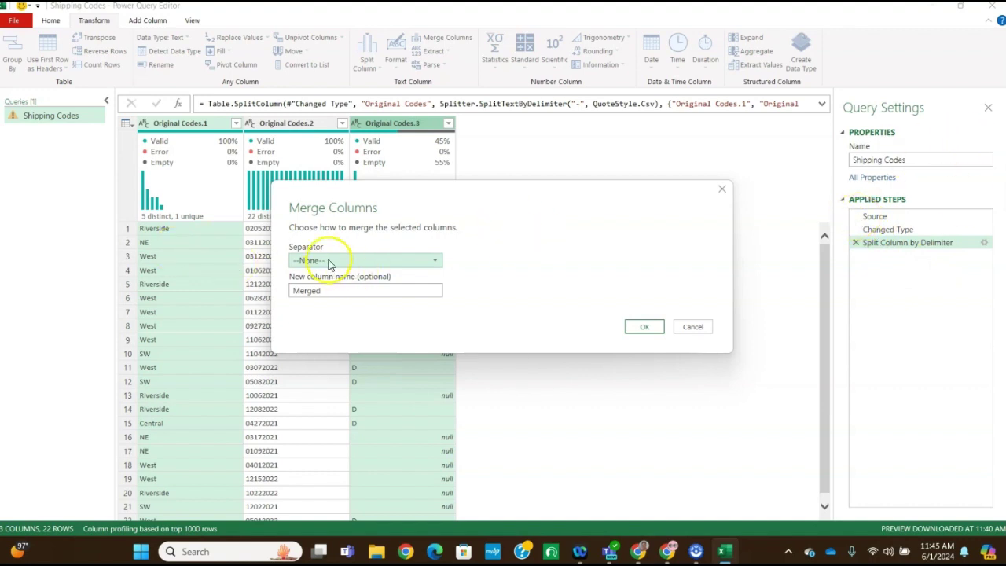
pyautogui.click(334, 294)
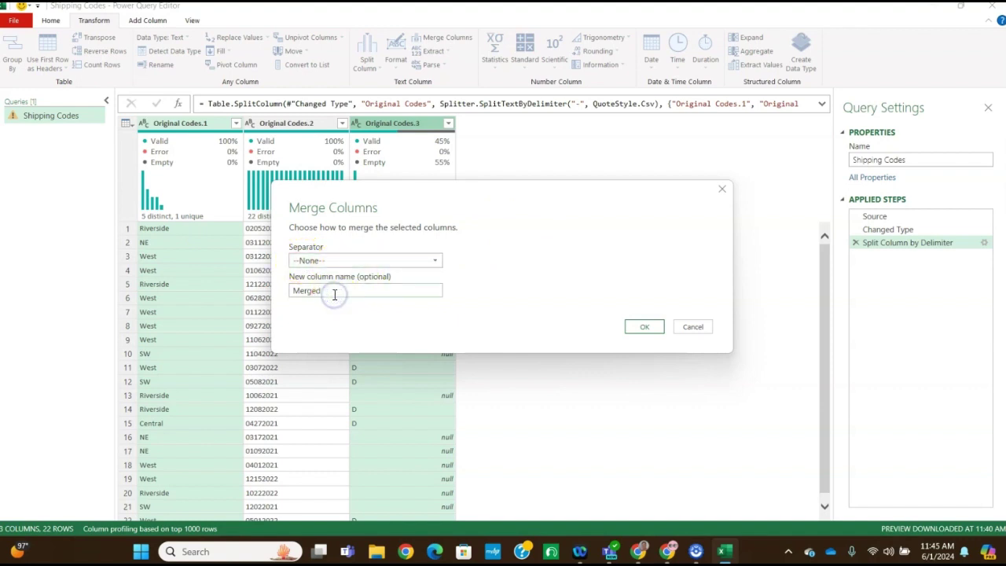
pyautogui.moveTo(334, 294); pyautogui.dragTo(267, 286)
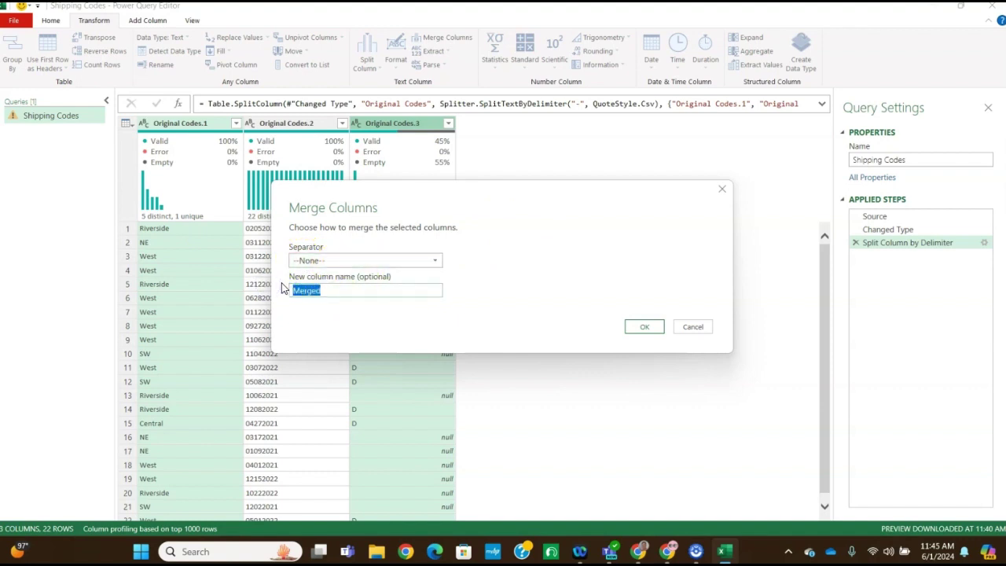
pyautogui.write('Region Dock')
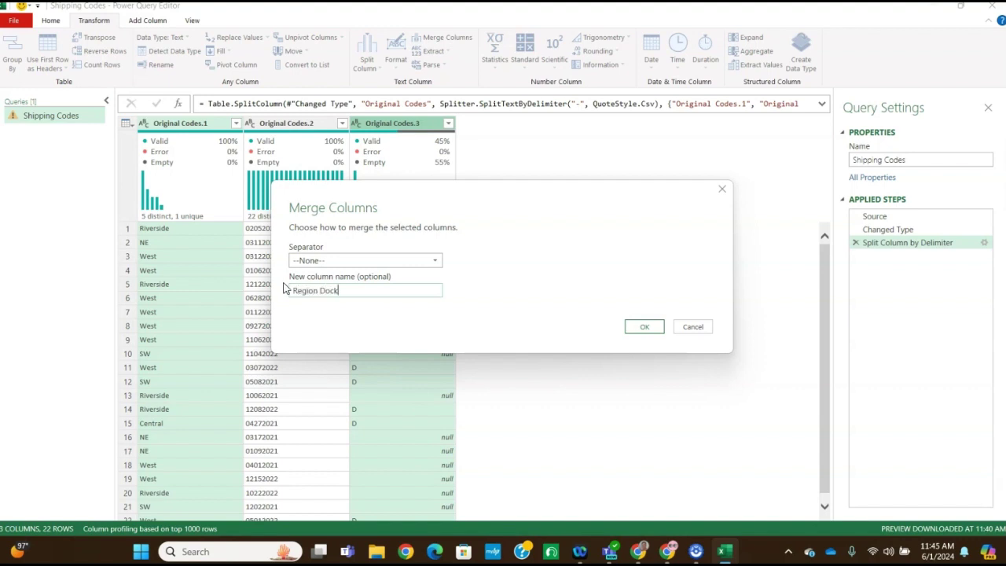
pyautogui.click(640, 327)
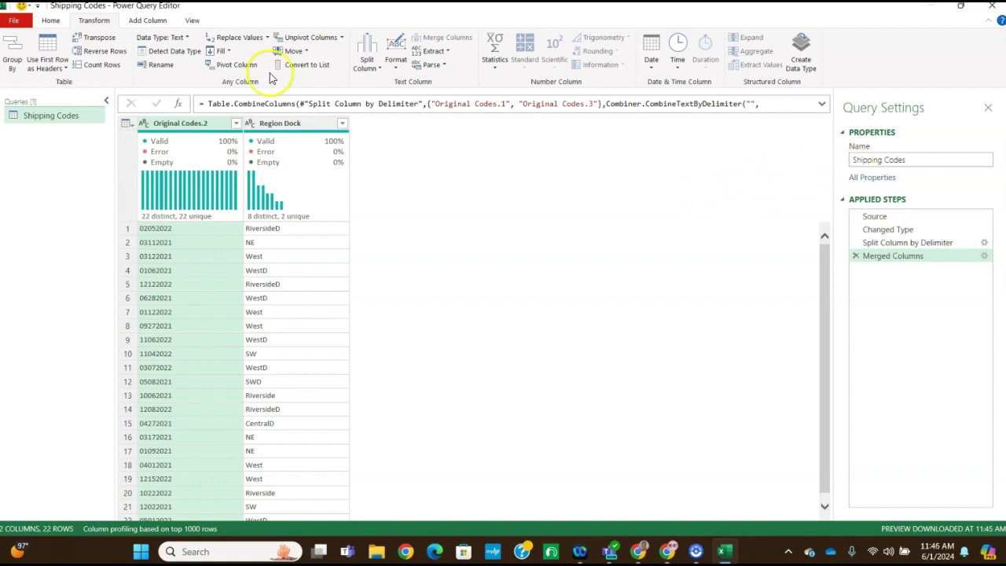
# Merge the Region Dock and Original Codes.2 columns, in that order, with the custom separator "-" into a column named Corrected Codes
pyautogui.click(274, 123)
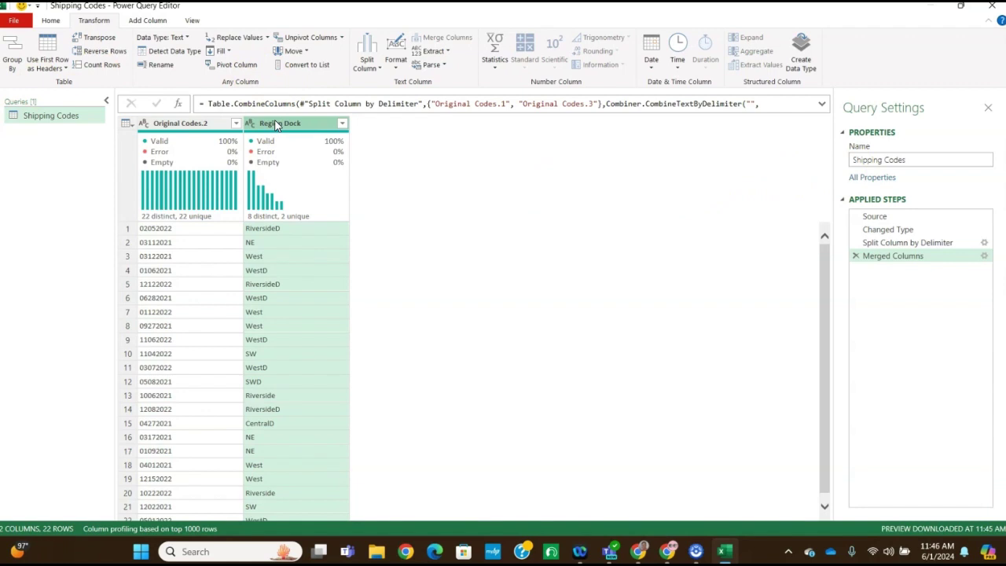
pyautogui.keyDown('ctrl'); pyautogui.click(184, 125); pyautogui.keyUp('ctrl')
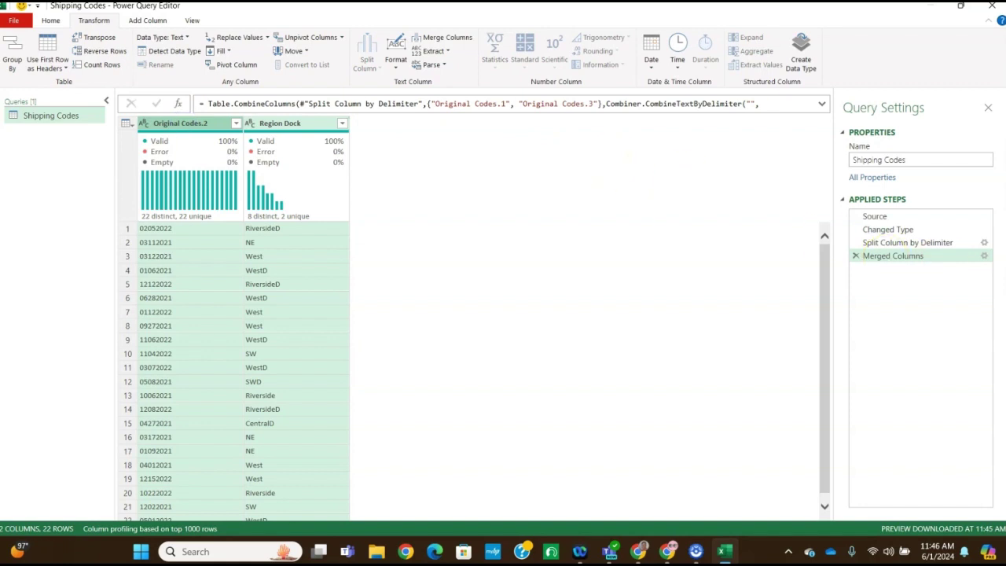
pyautogui.rightClick(281, 123)
pyautogui.click(325, 280)
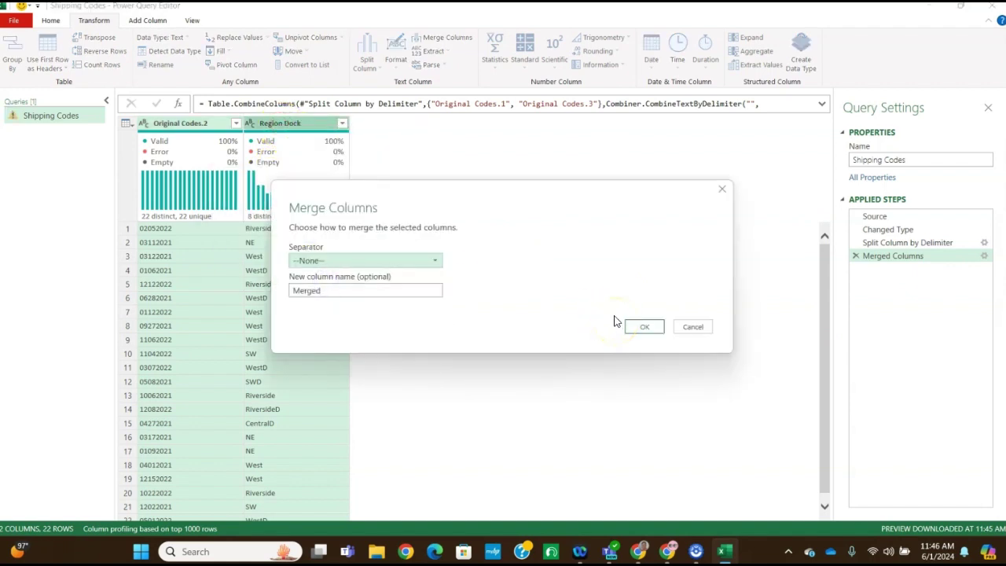
pyautogui.click(439, 264)
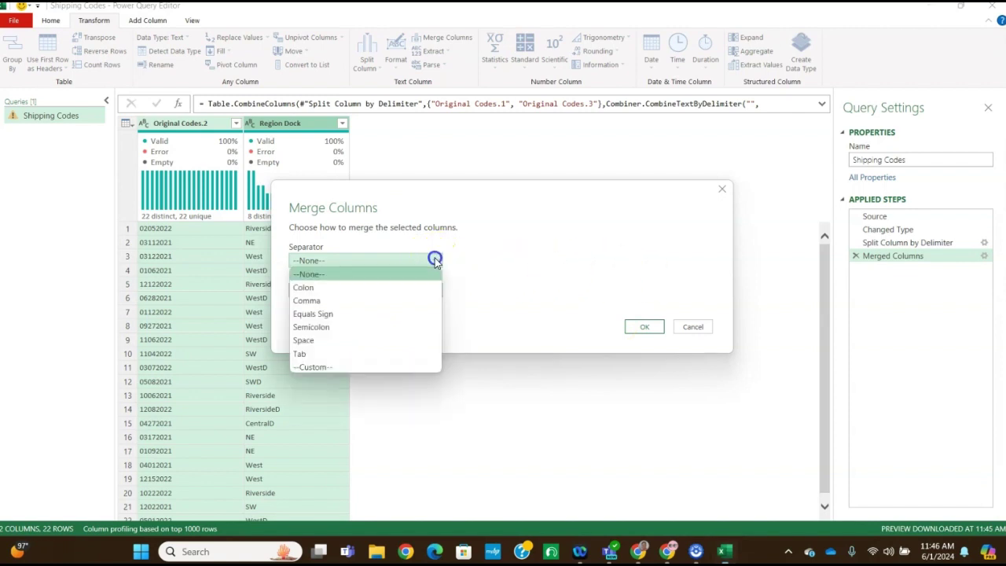
pyautogui.click(356, 368)
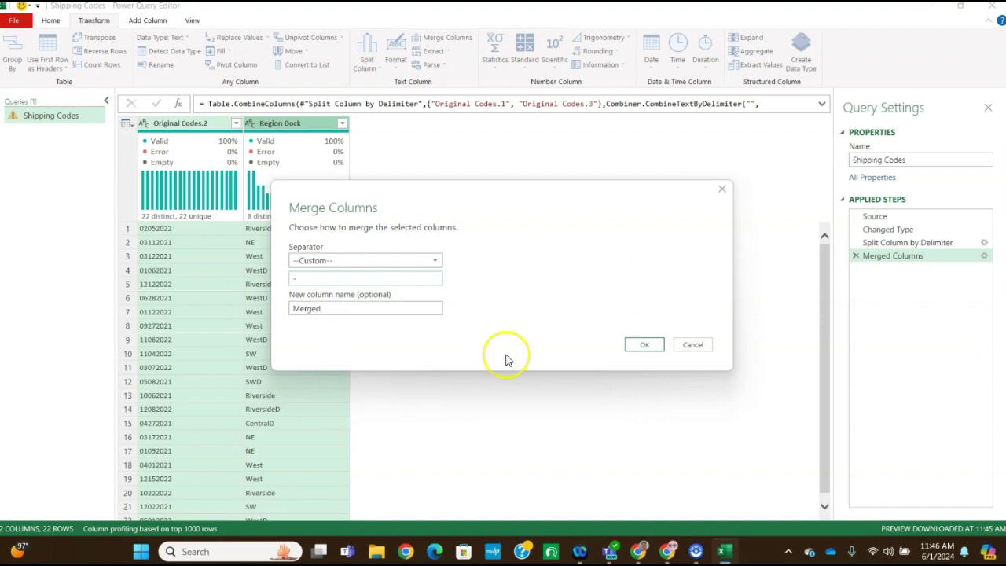
pyautogui.click(326, 306)
pyautogui.moveTo(323, 308); pyautogui.dragTo(254, 307)
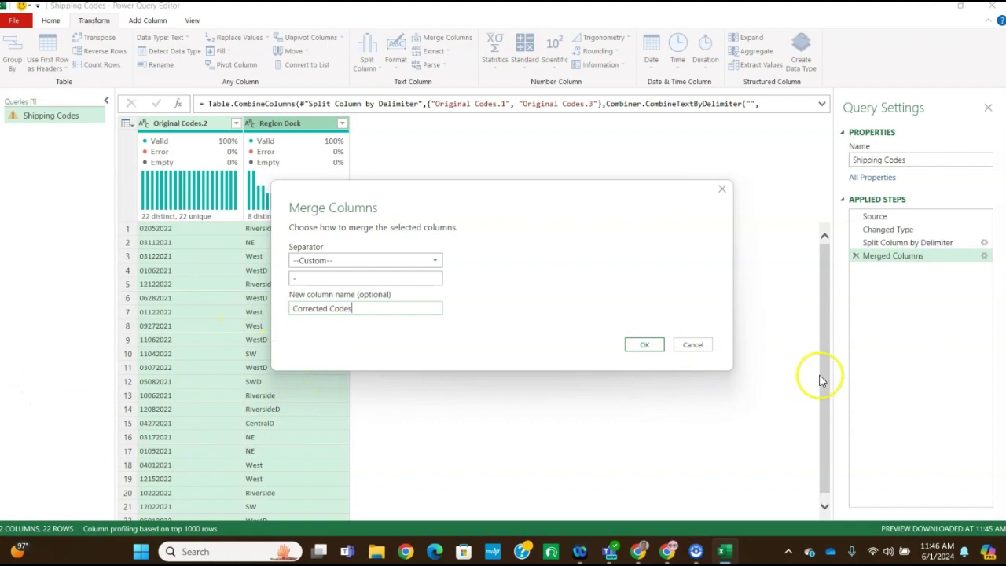
pyautogui.click(644, 344)
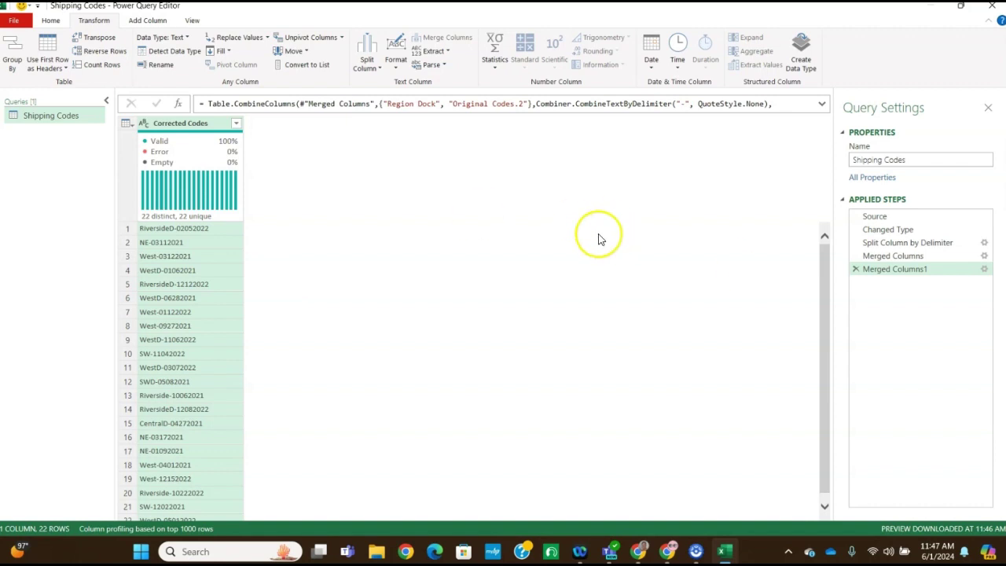
# Close and load the Shipping Codes query to a worksheet, and save the workbook with Queries & Connections closed
pyautogui.click(52, 26)
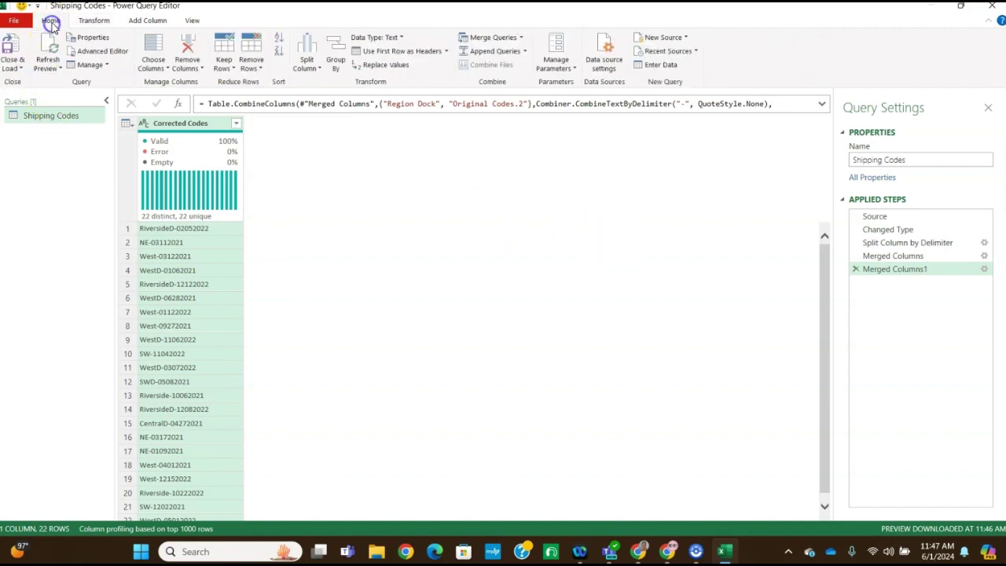
pyautogui.click(12, 49)
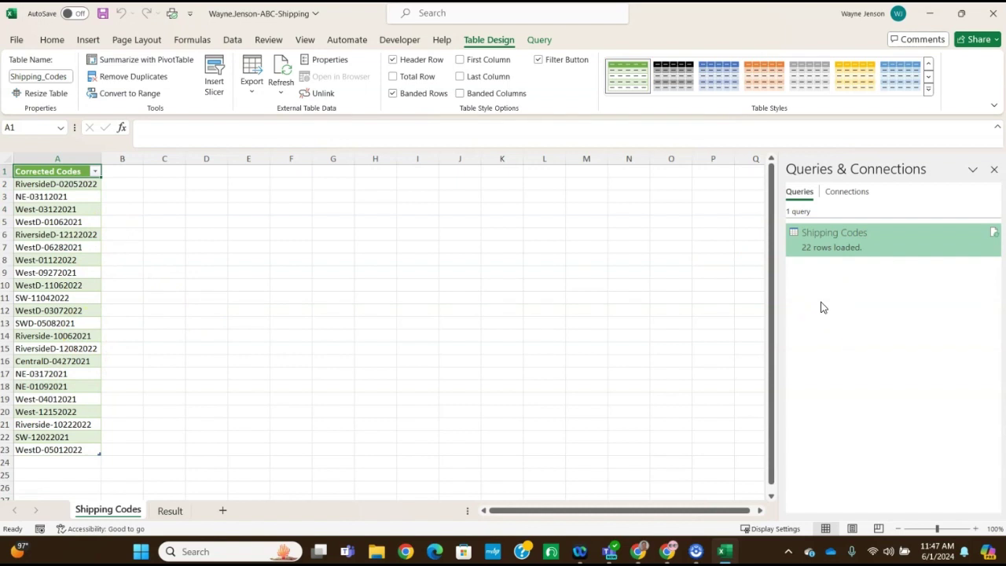
pyautogui.click(994, 170)
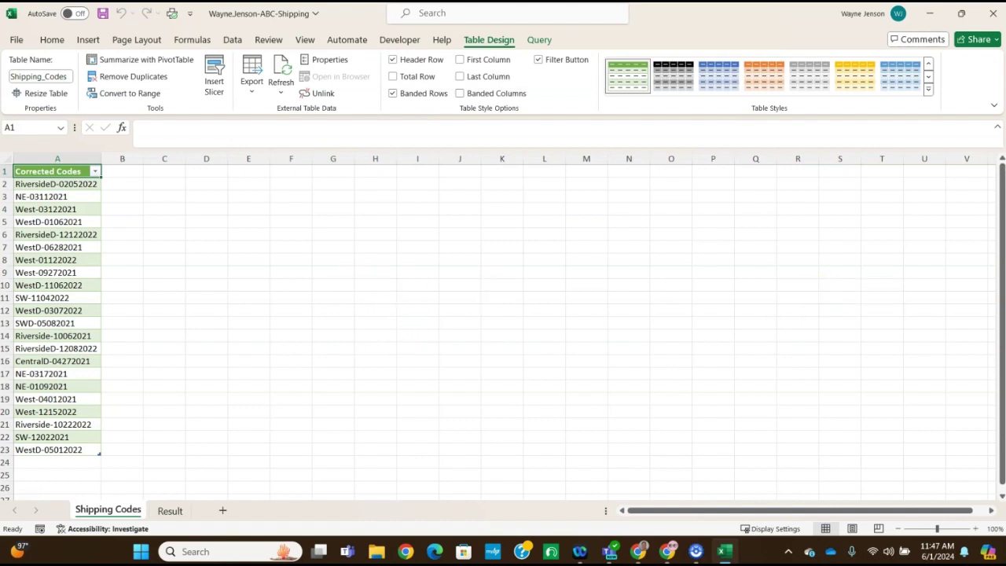
pyautogui.click(103, 16)
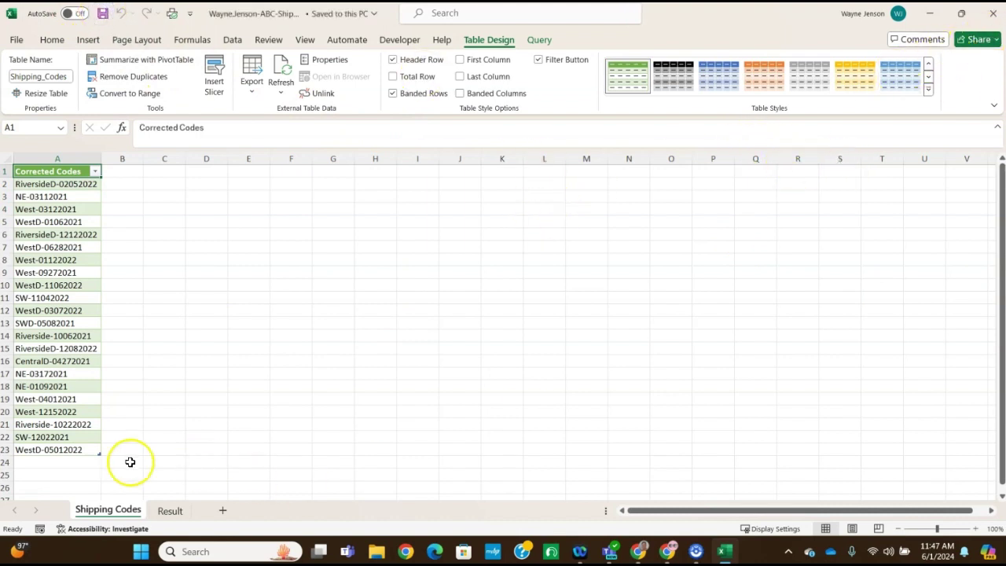
# Switch to the SIMnet assignment page in Chrome, upload the completed ABC-Shipping workbook from Downloads and submit it for grading
pyautogui.hotkey('alt', 'Tab')
pyautogui.scroll(20, 696, 307)
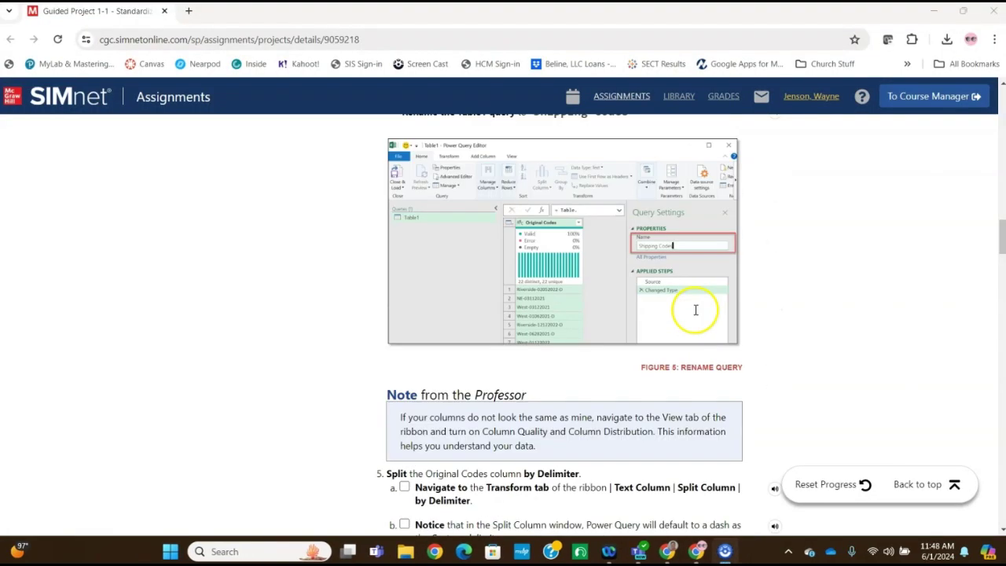
pyautogui.scroll(1, 703, 289)
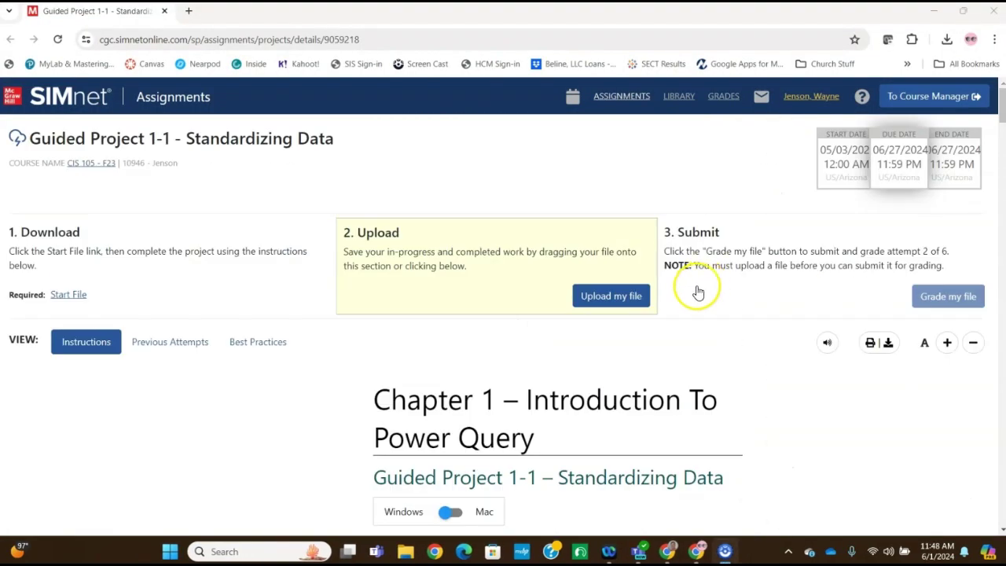
pyautogui.click(589, 297)
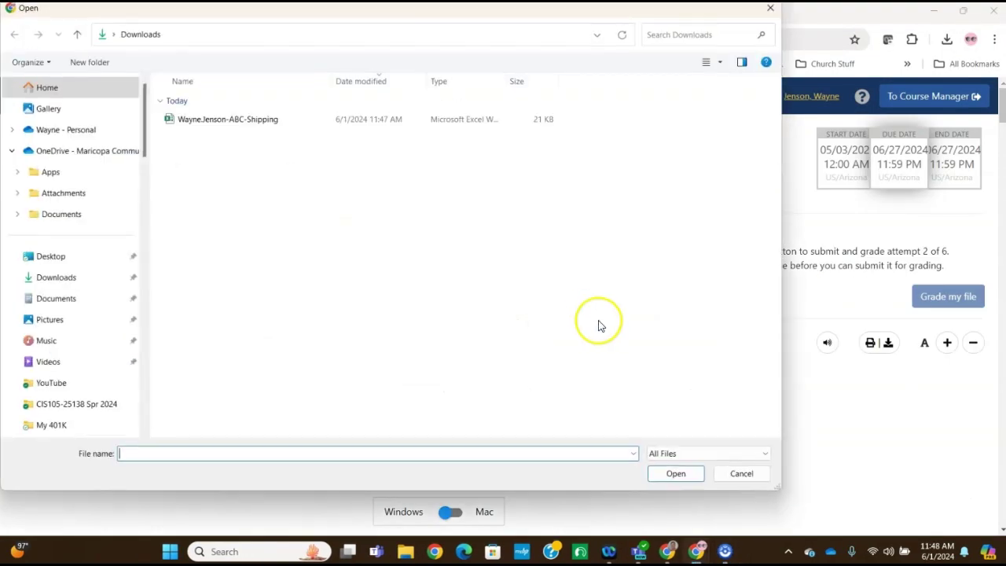
pyautogui.click(218, 118)
pyautogui.click(668, 473)
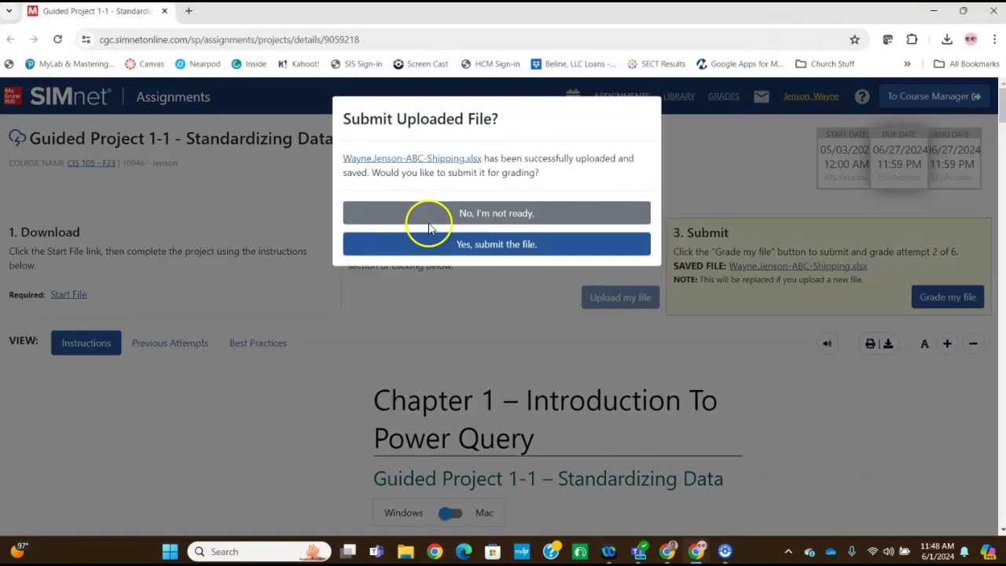
pyautogui.click(461, 238)
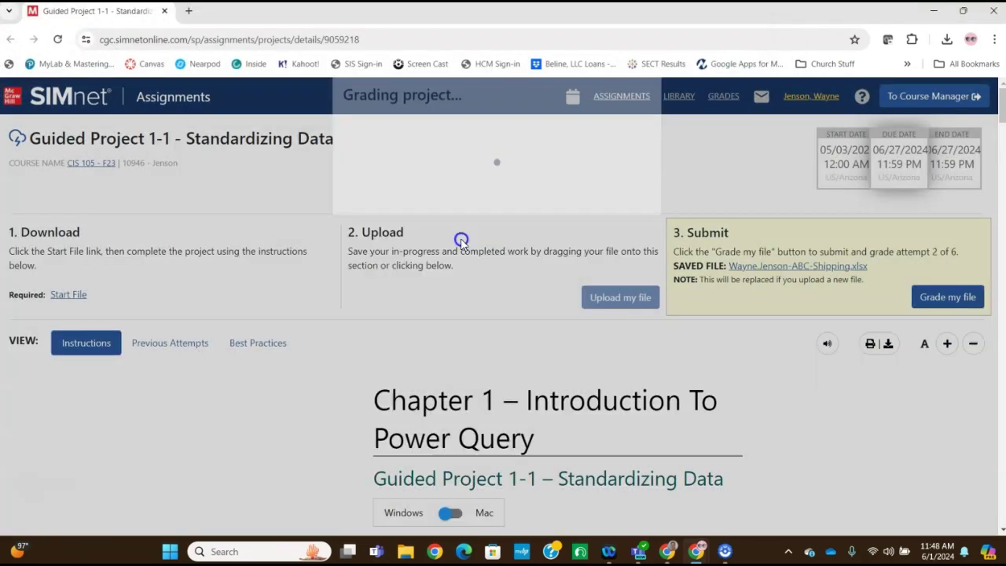